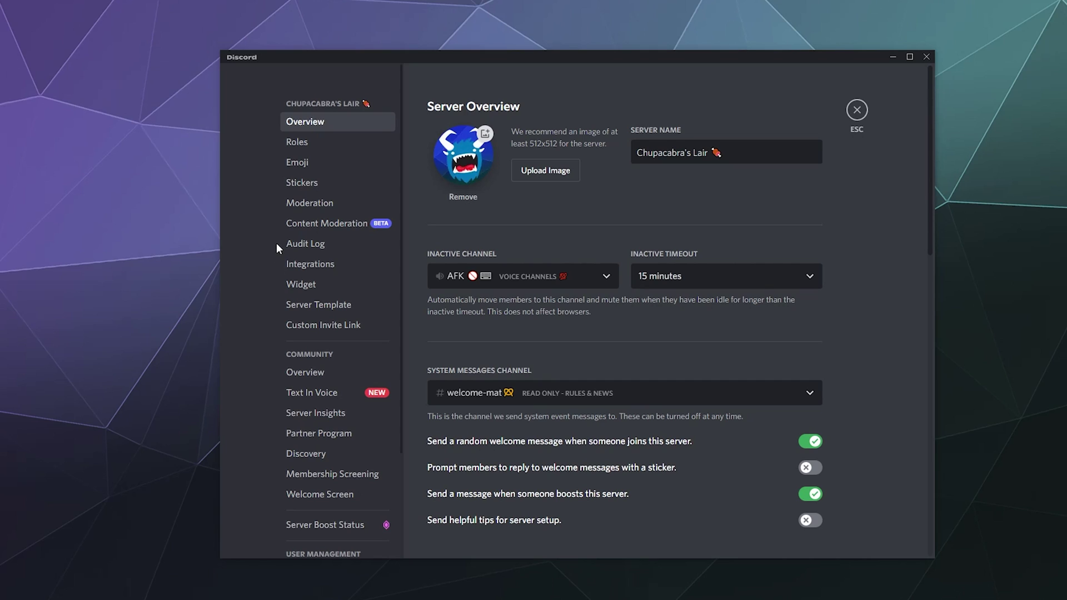
# Set up the Commonly Flagged Words rule under Content Moderation, name it "Basic Content Moderation" and include Insults & Slurs and Sexual Content
pyautogui.click(371, 224)
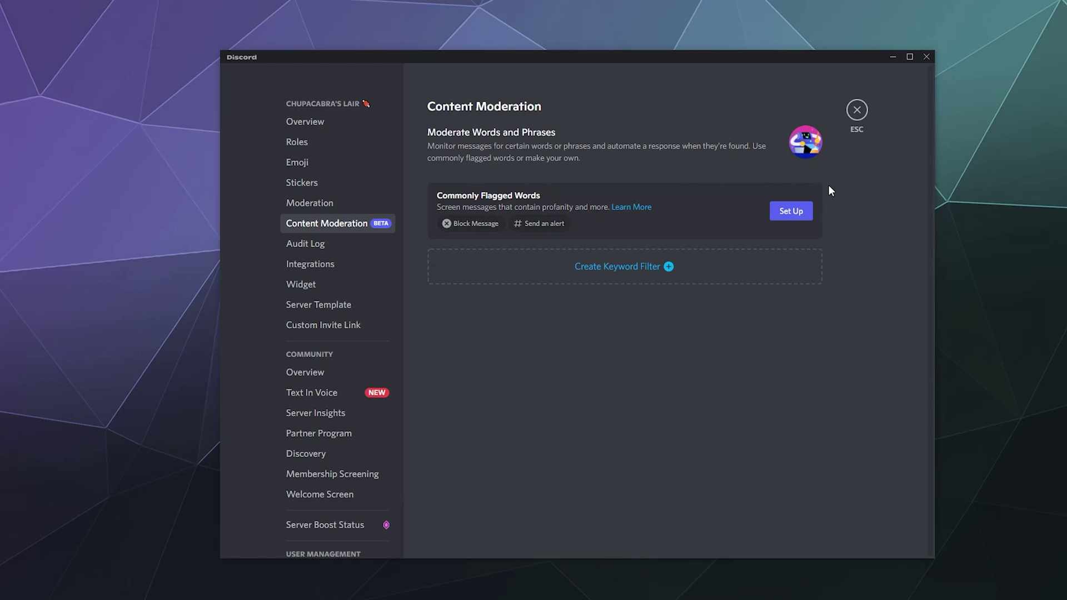
pyautogui.click(784, 218)
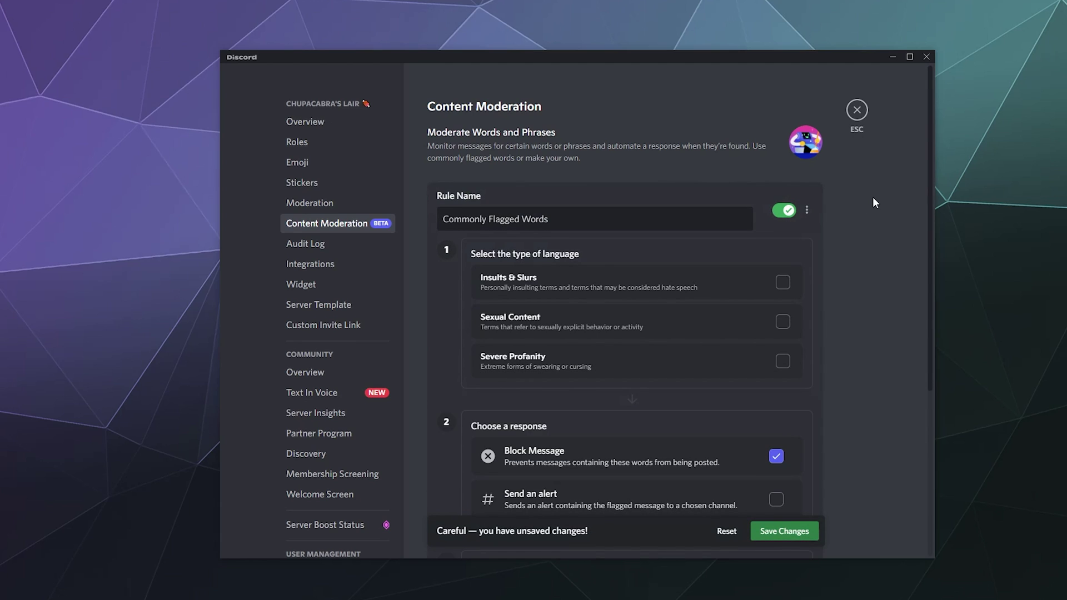
pyautogui.doubleClick(649, 216)
pyautogui.hotkey('ctrl', 'a')
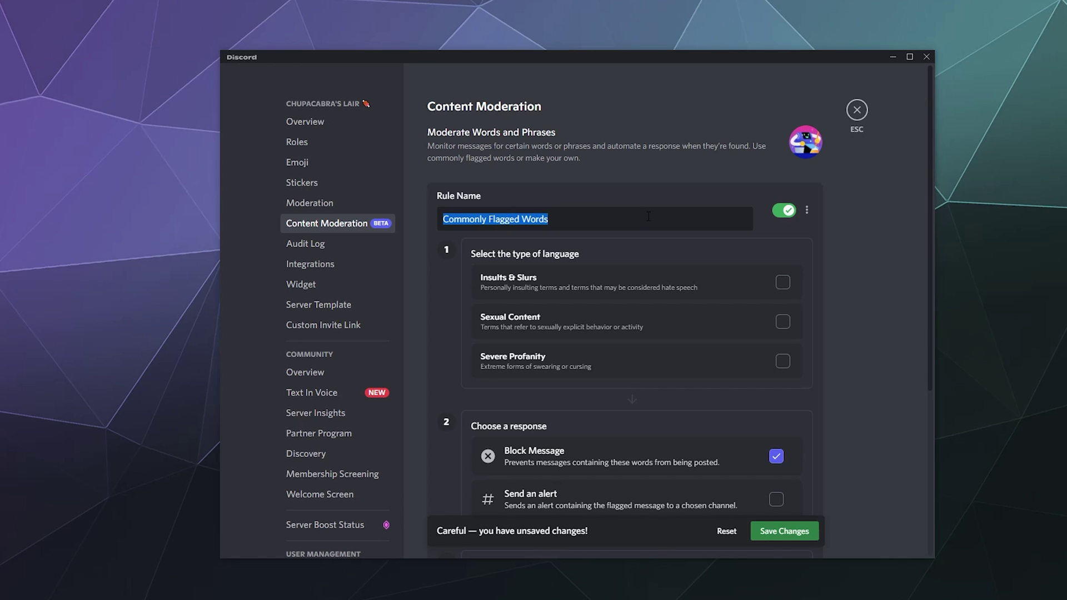
pyautogui.write('Basic Content ')
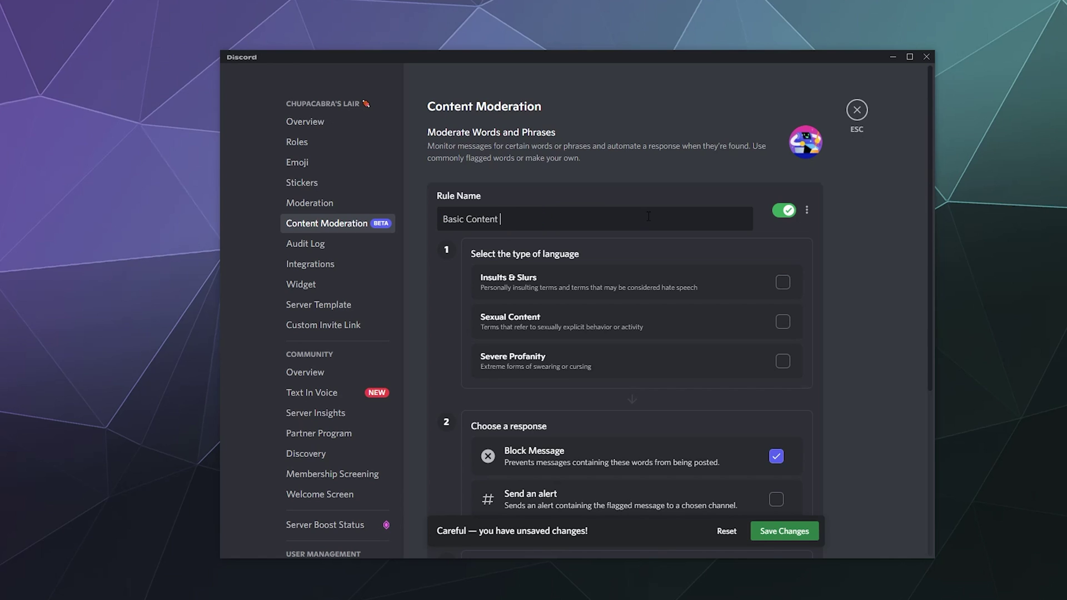
pyautogui.write('Moderation')
pyautogui.click(783, 283)
pyautogui.click(778, 322)
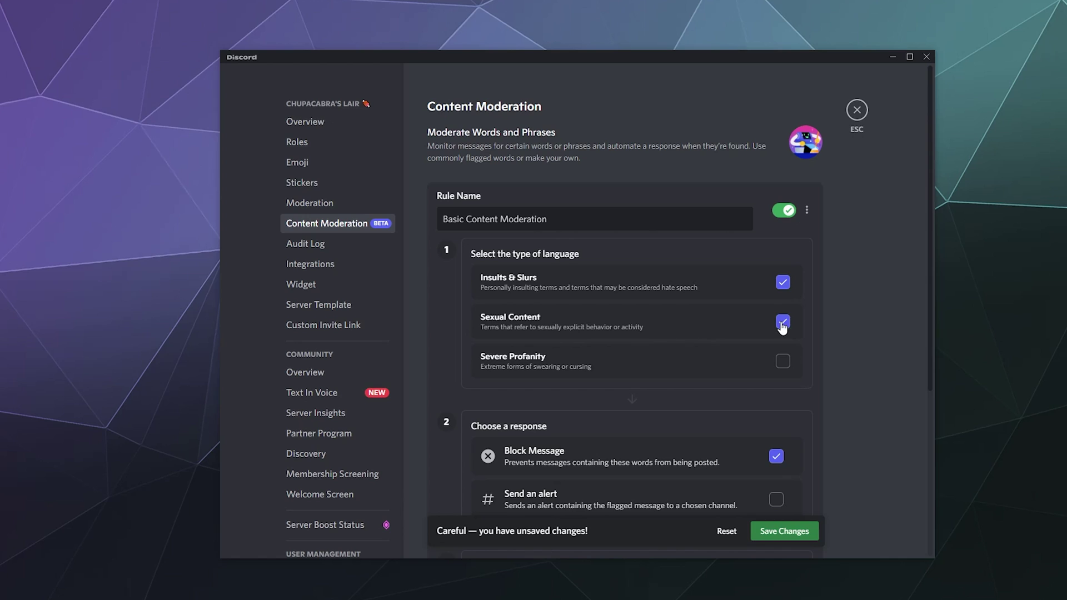
# Add the Send an alert response to the rule, with alerts posted to #dyno-admin-log-channel
pyautogui.scroll(-2, 861, 309)
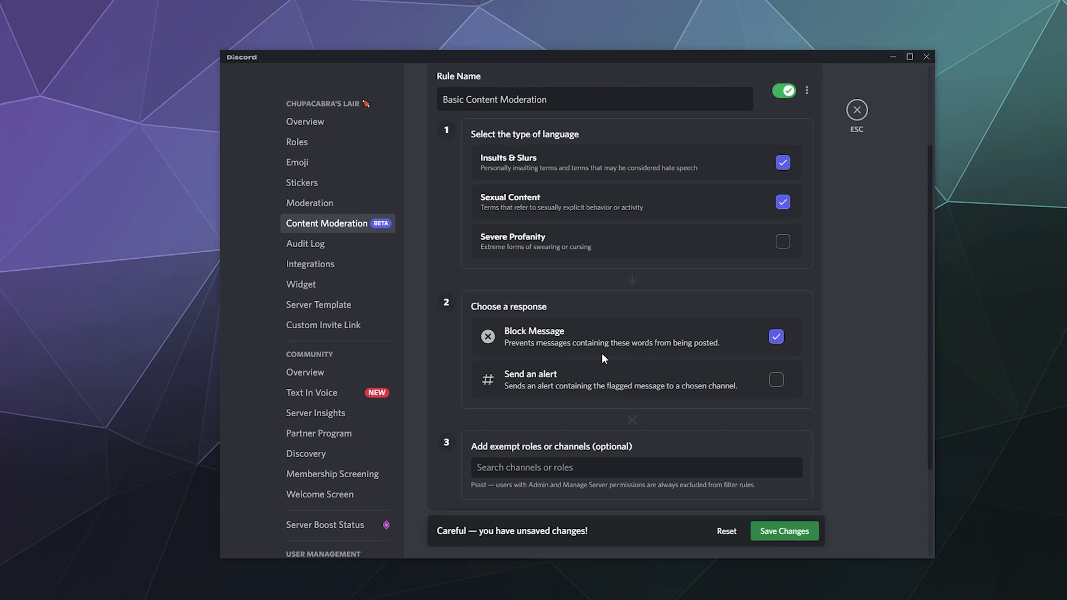
pyautogui.scroll(-2, 584, 353)
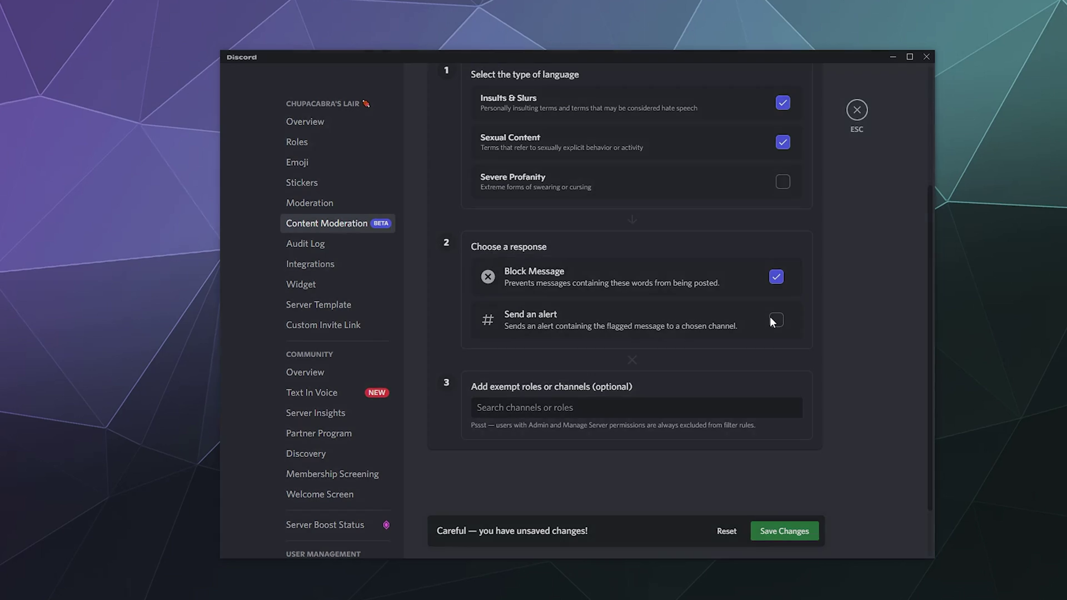
pyautogui.click(773, 320)
pyautogui.click(593, 320)
pyautogui.scroll(-10, 519, 414)
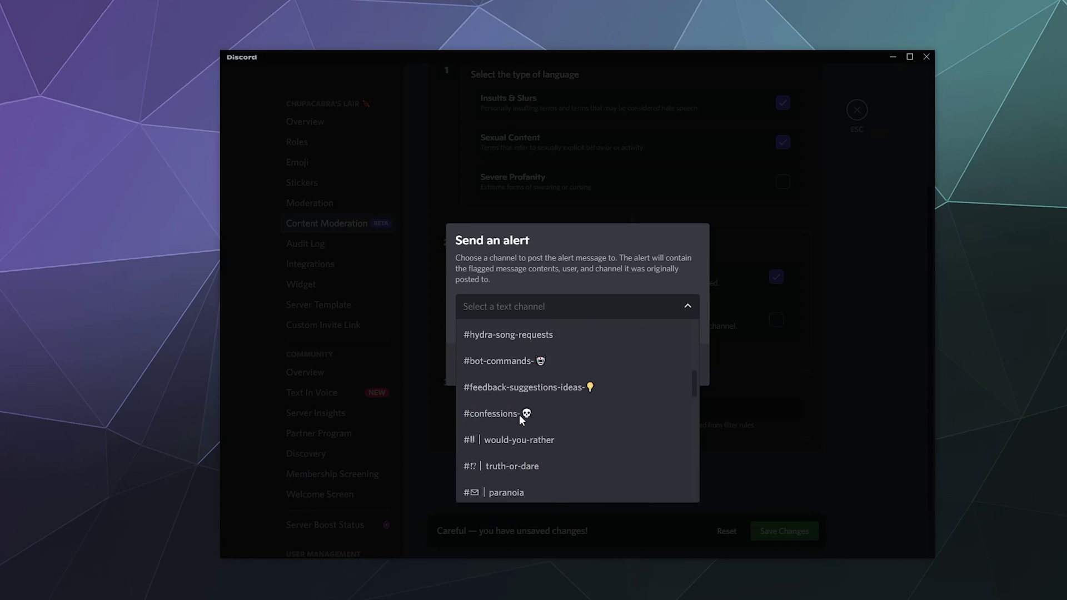
pyautogui.scroll(2, 571, 398)
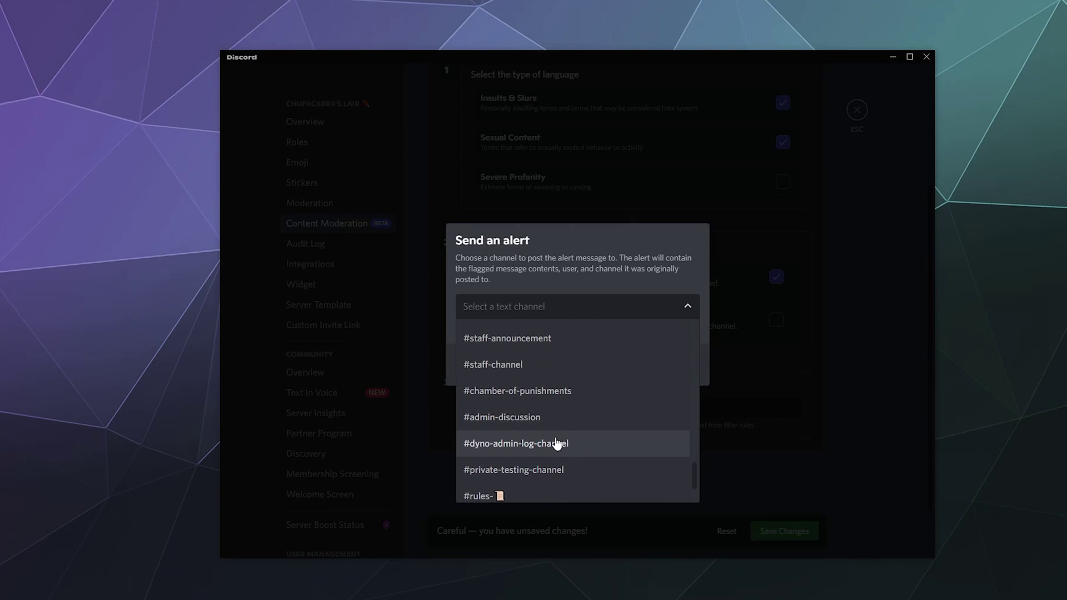
pyautogui.scroll(2, 547, 448)
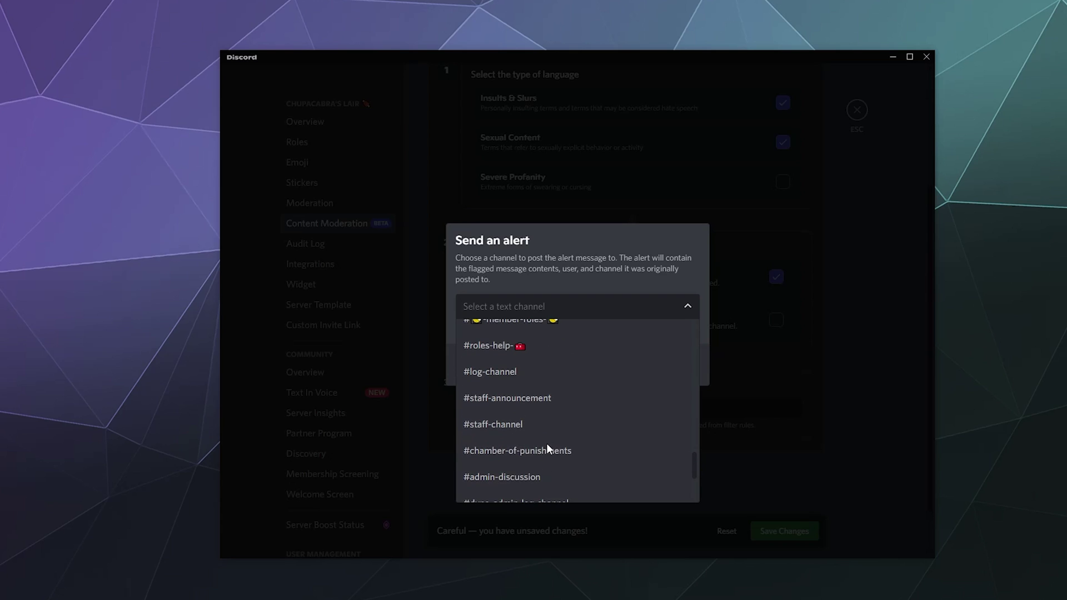
pyautogui.scroll(-2, 546, 445)
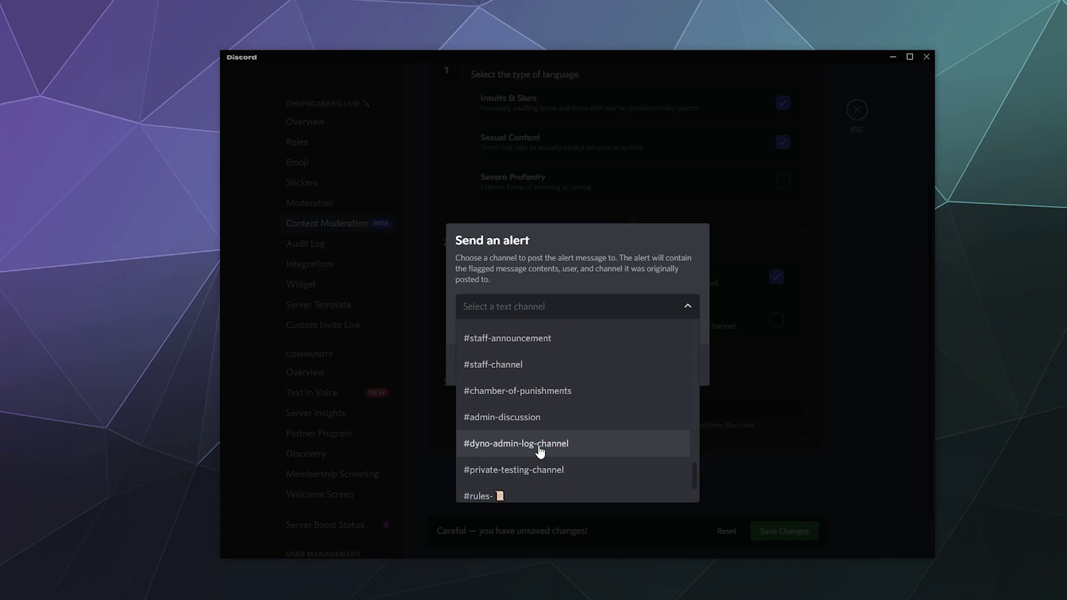
pyautogui.click(540, 443)
pyautogui.click(683, 364)
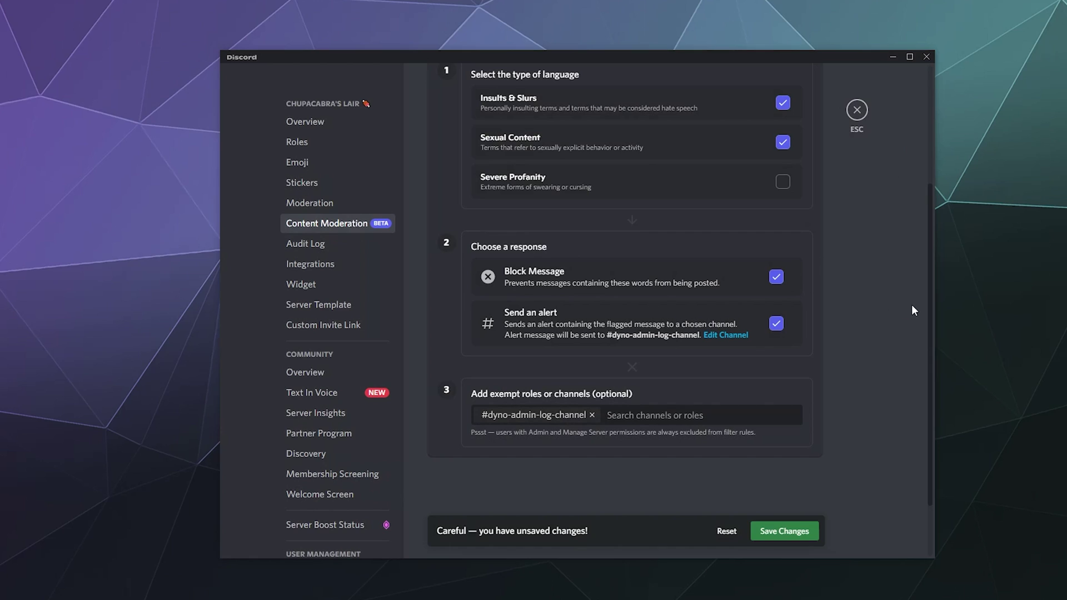
# Review the Basic Content Moderation rule's responses and exempt channels, and save the rule
pyautogui.scroll(-2, 859, 327)
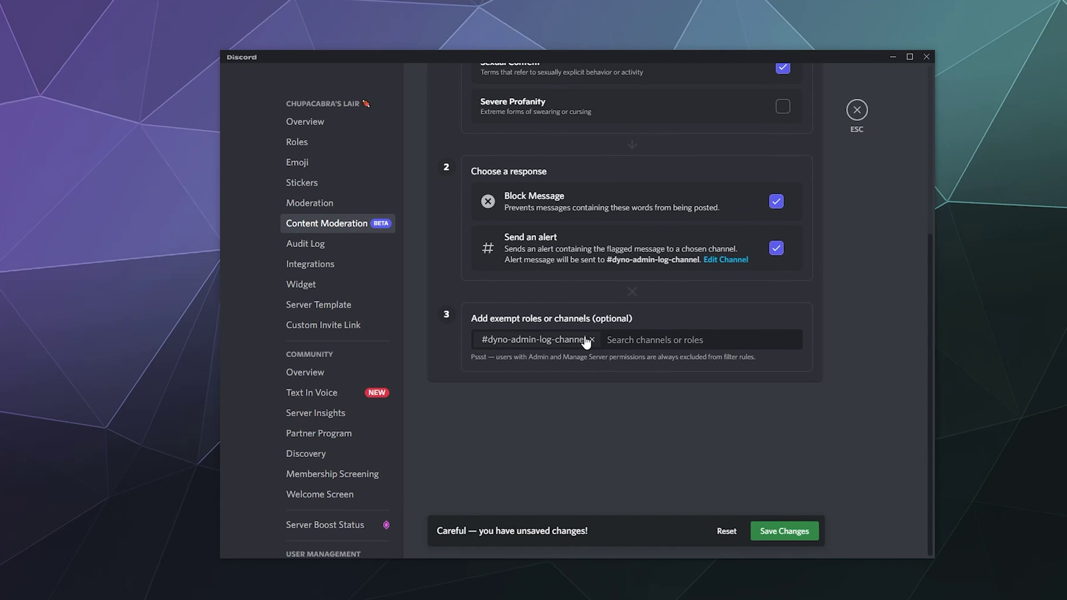
pyautogui.scroll(5, 856, 334)
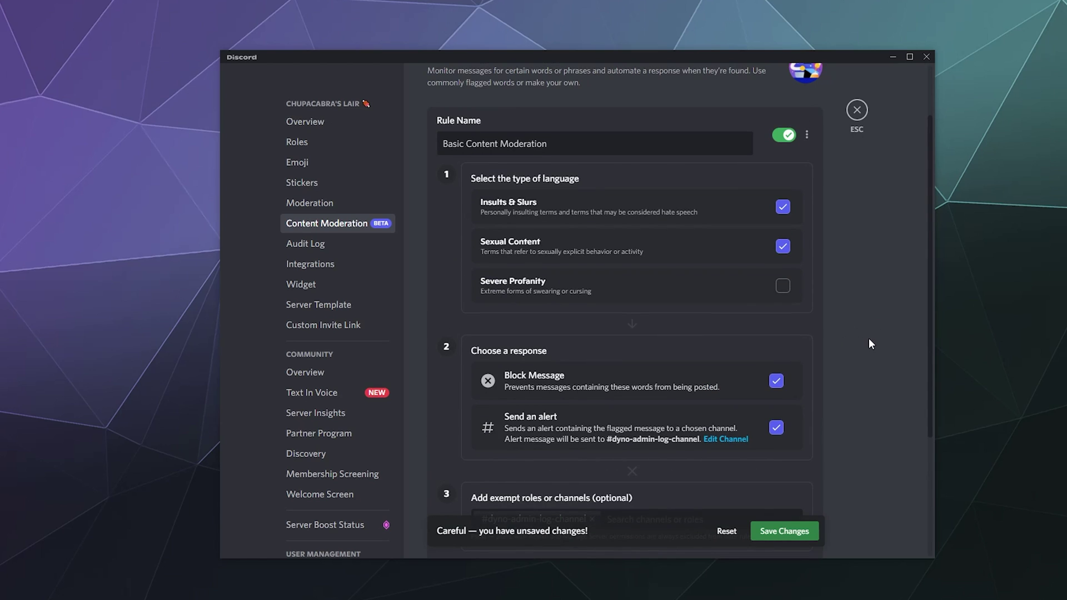
pyautogui.scroll(-5, 869, 340)
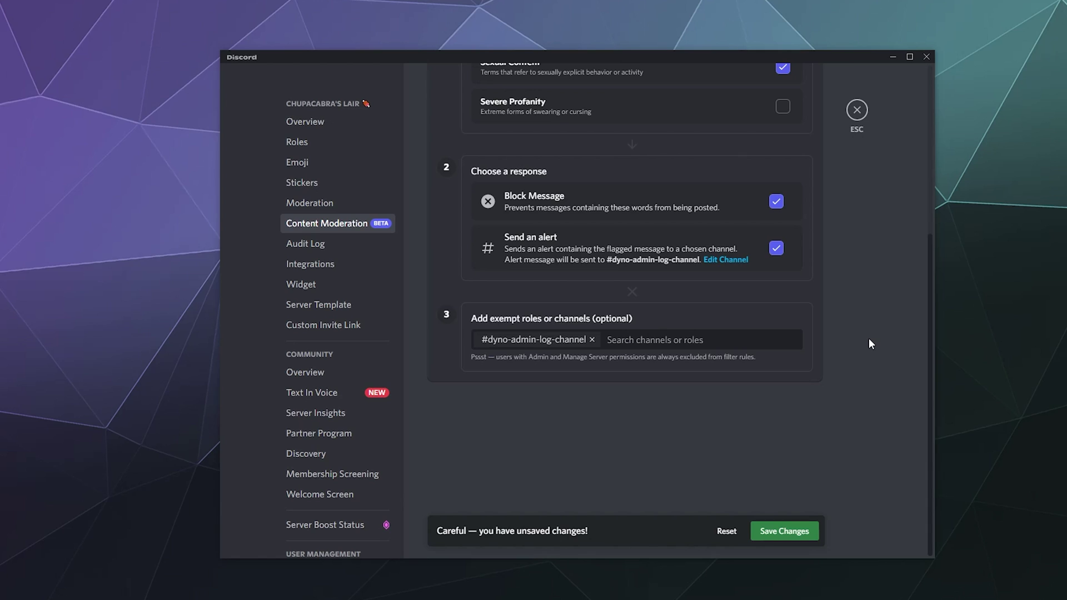
pyautogui.click(801, 533)
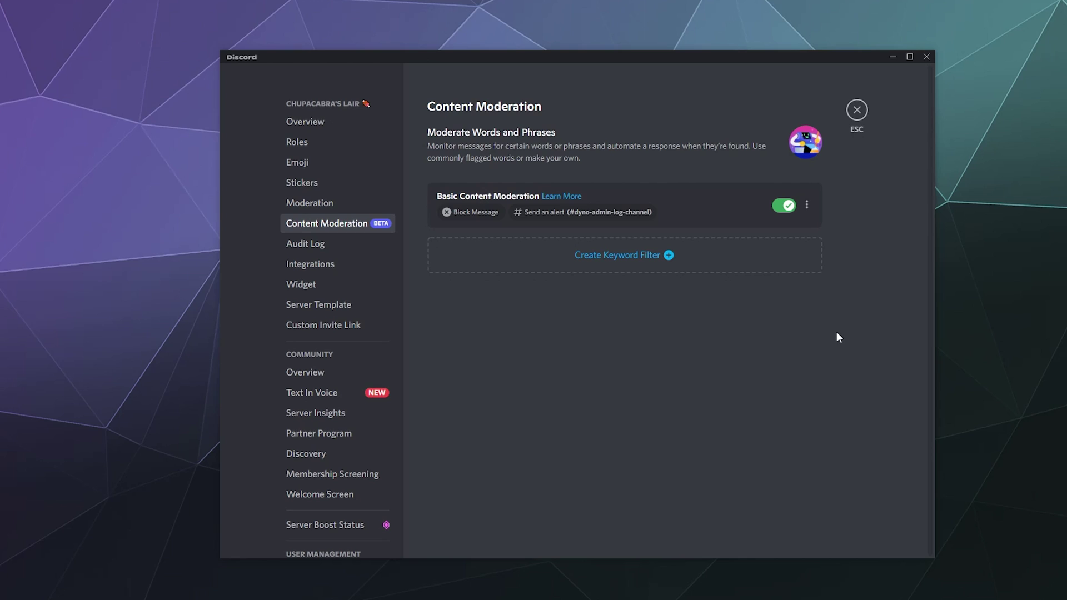
# Create a keyword filter containing the phrases "Moose Face, Moose Nose,"
pyautogui.click(699, 258)
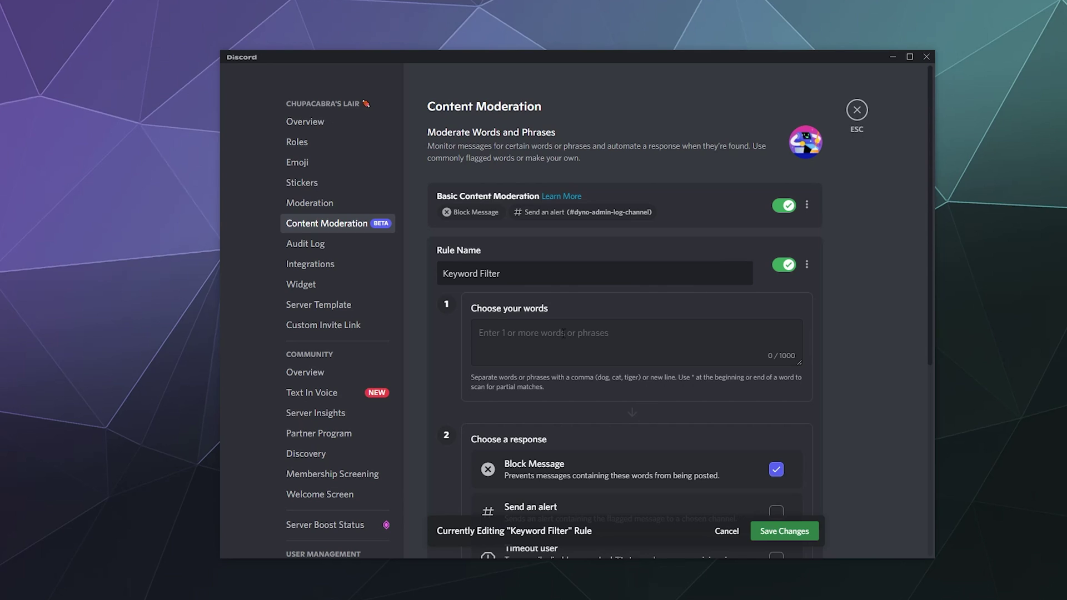
pyautogui.write('Moose Face')
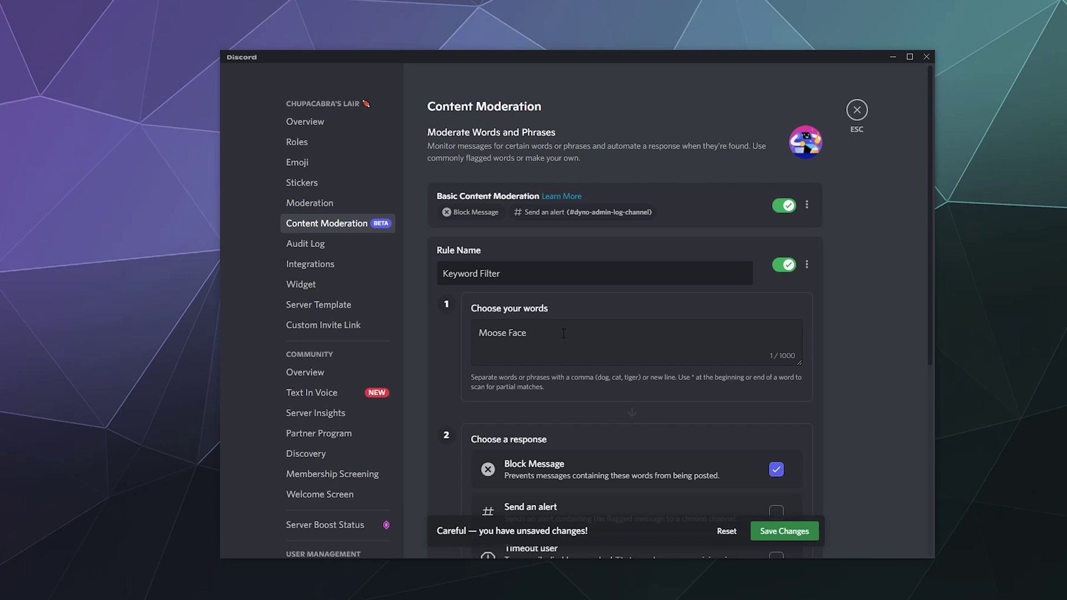
pyautogui.write(', Moose Nose,')
# Examine the keyword filter's response options and browse the channels that can be exempted, without choosing any
pyautogui.scroll(-3, 713, 377)
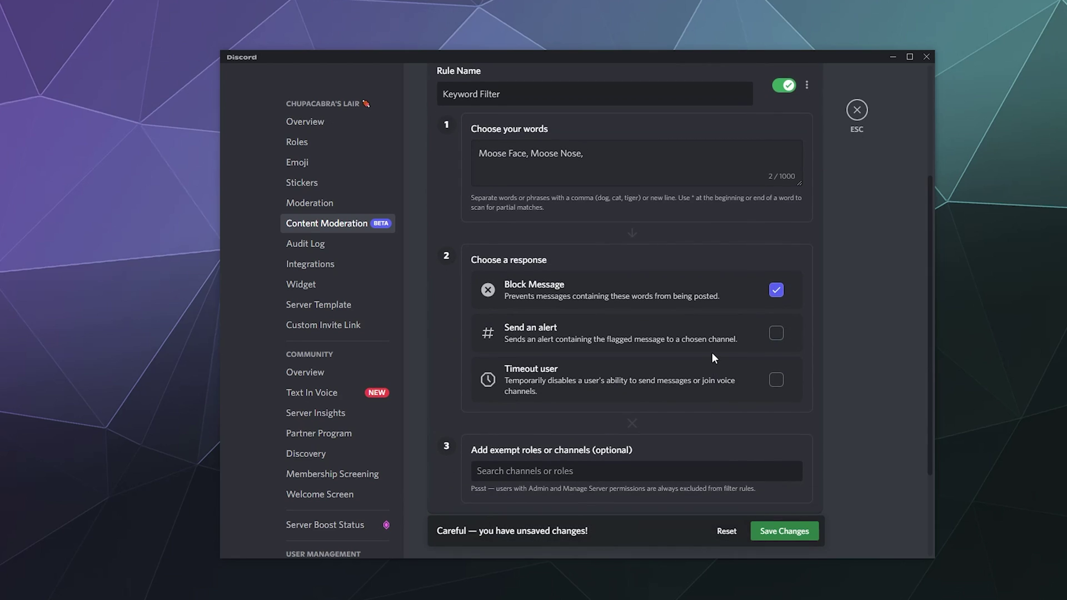
pyautogui.scroll(1, 712, 353)
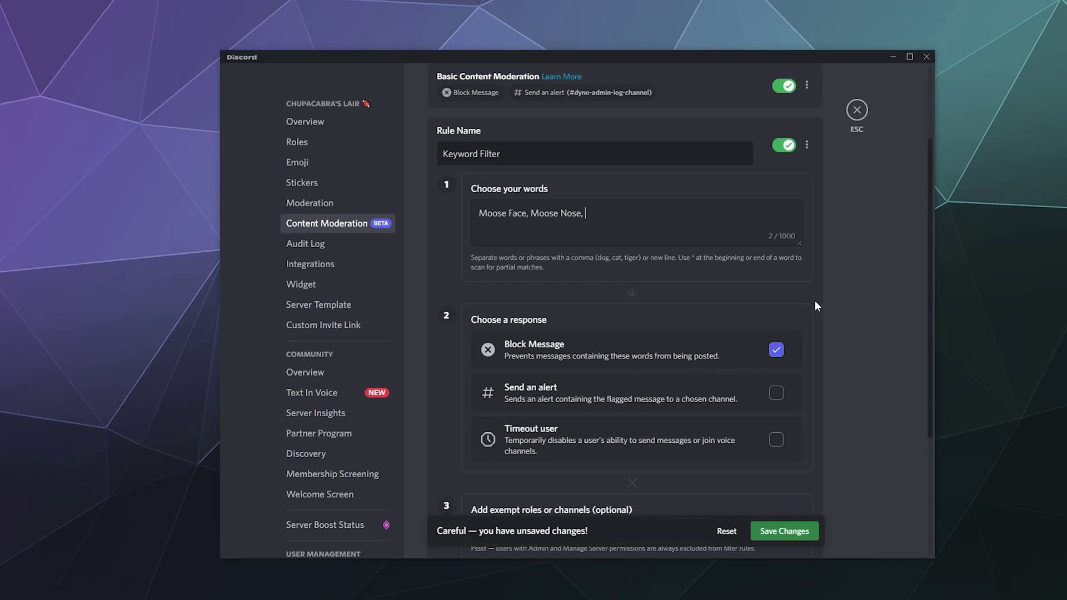
pyautogui.scroll(-3, 815, 306)
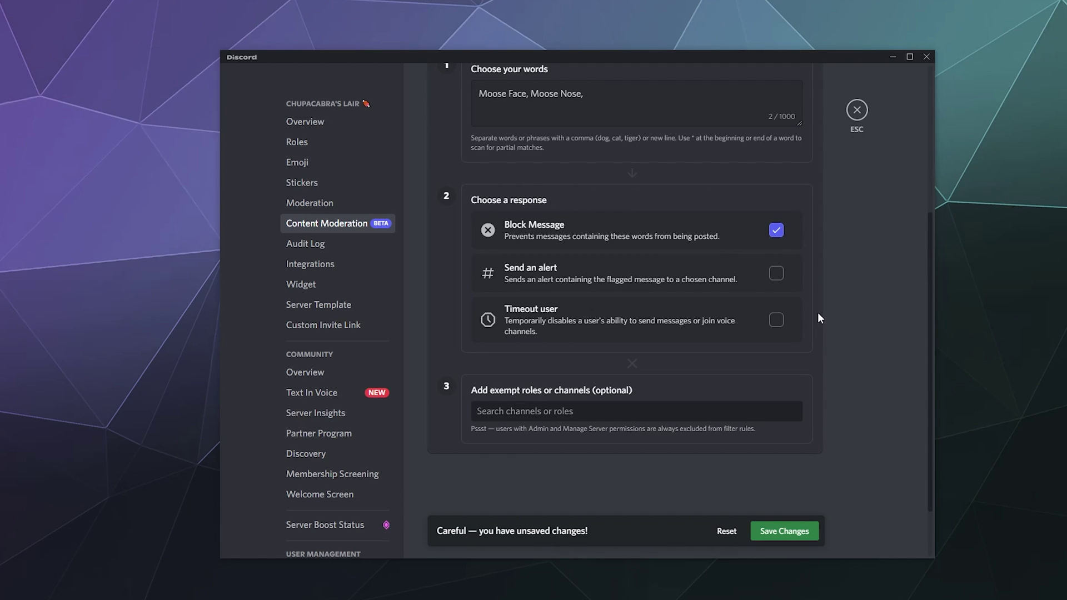
pyautogui.click(612, 412)
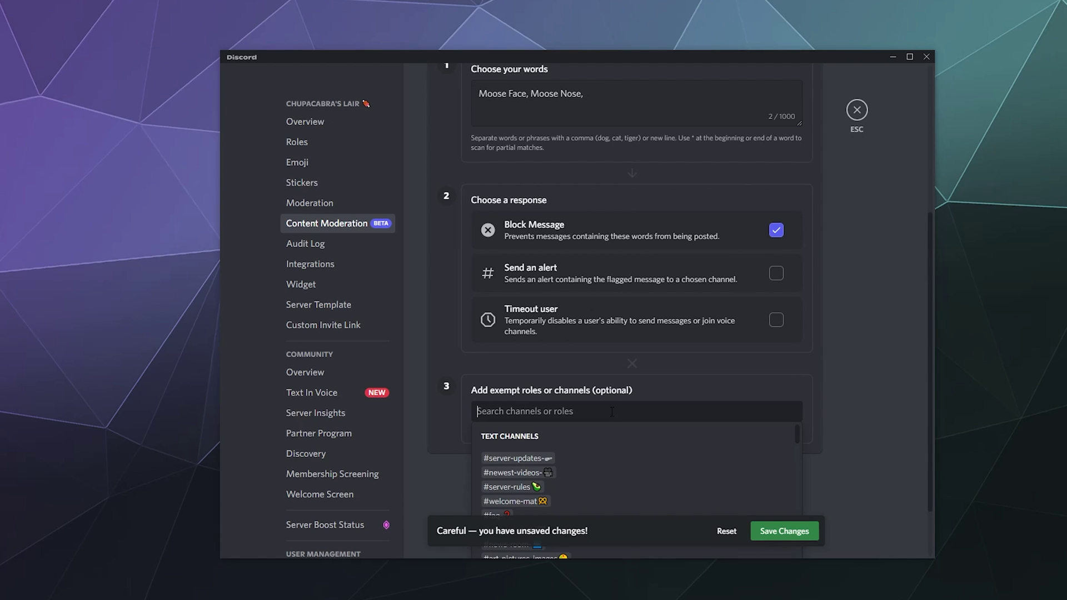
pyautogui.scroll(-2, 741, 336)
pyautogui.scroll(-3, 526, 438)
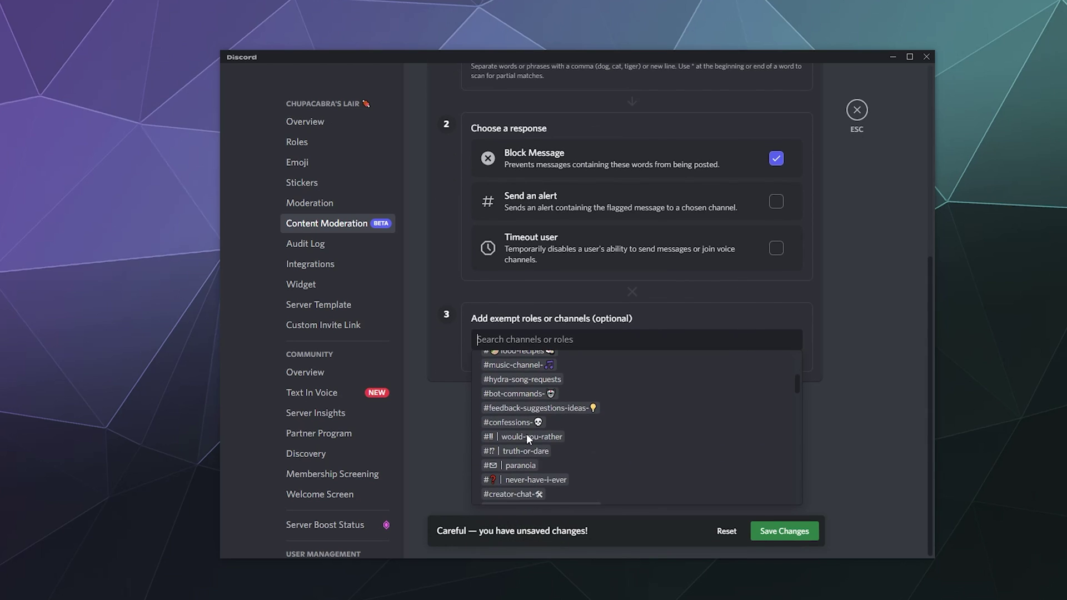
pyautogui.scroll(3, 526, 436)
pyautogui.scroll(-5, 582, 431)
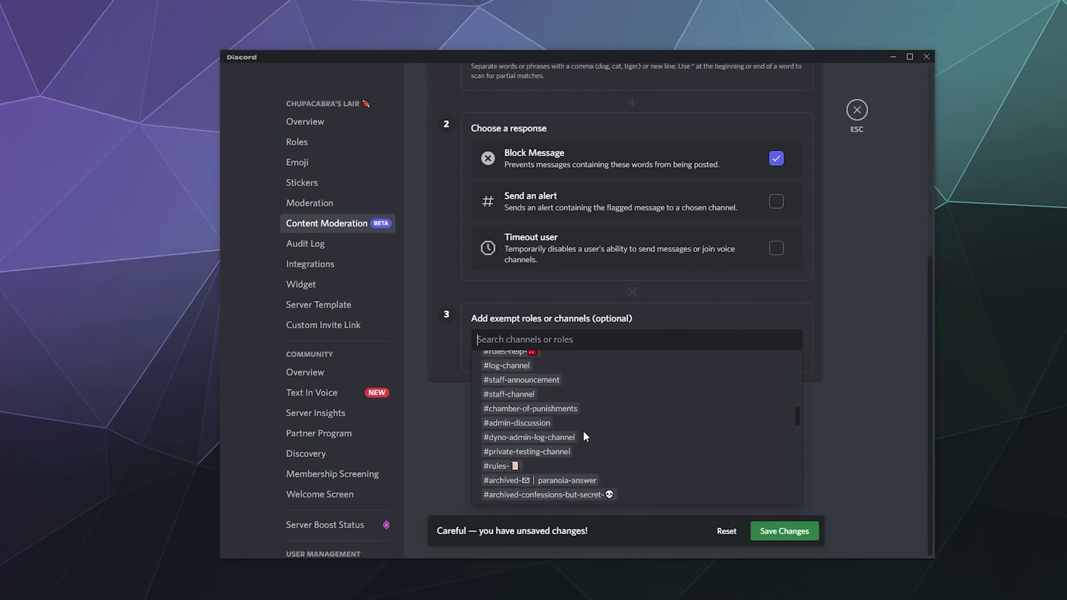
pyautogui.scroll(-3, 582, 431)
pyautogui.scroll(4, 583, 431)
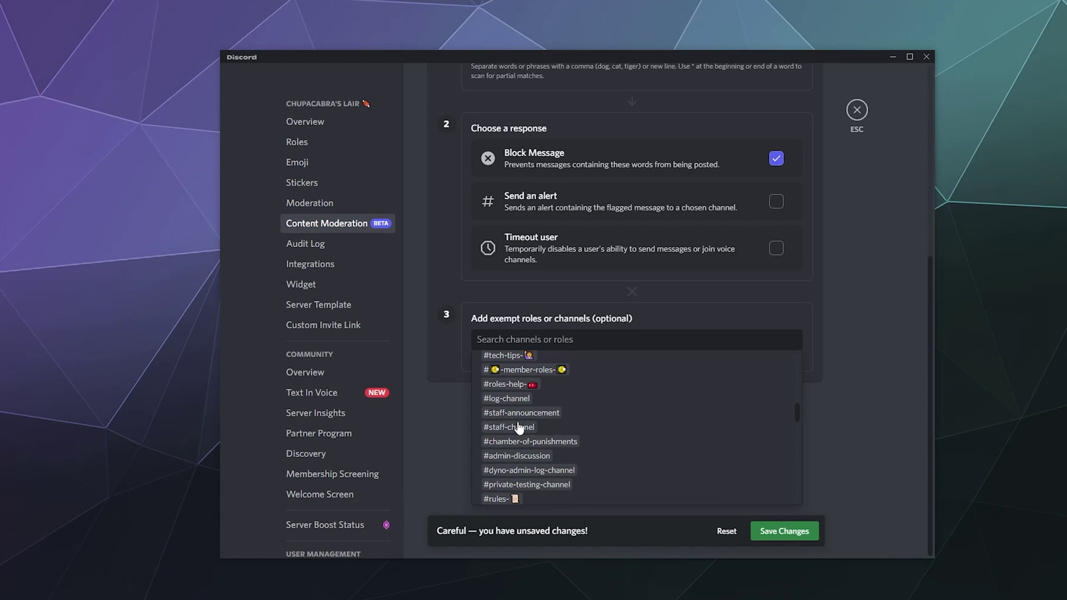
pyautogui.scroll(5, 517, 406)
pyautogui.click(908, 350)
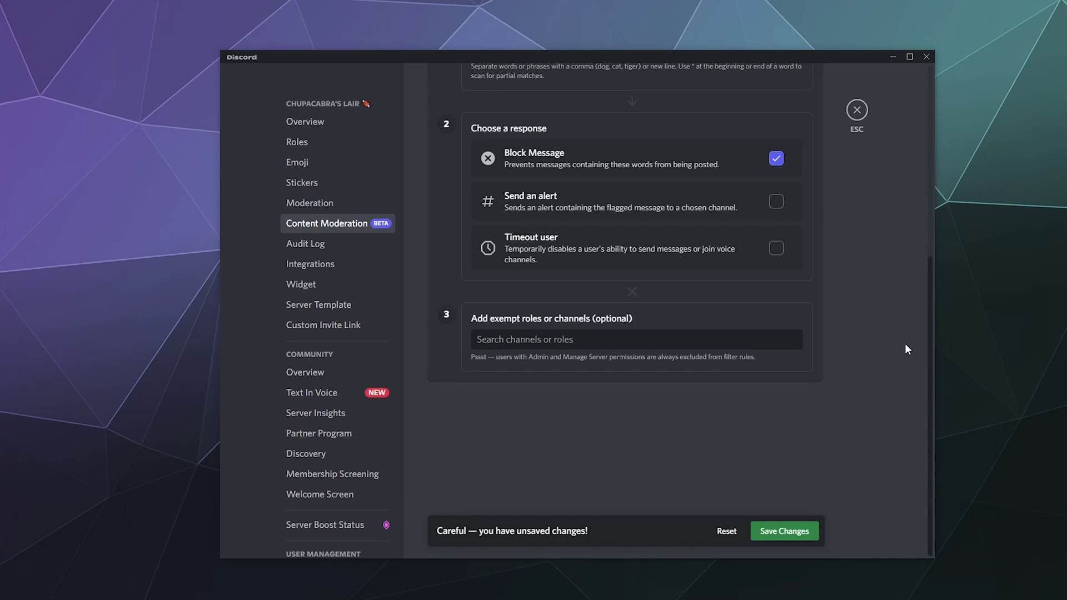
# Save the new keyword filter rule
pyautogui.scroll(5, 875, 349)
pyautogui.click(800, 532)
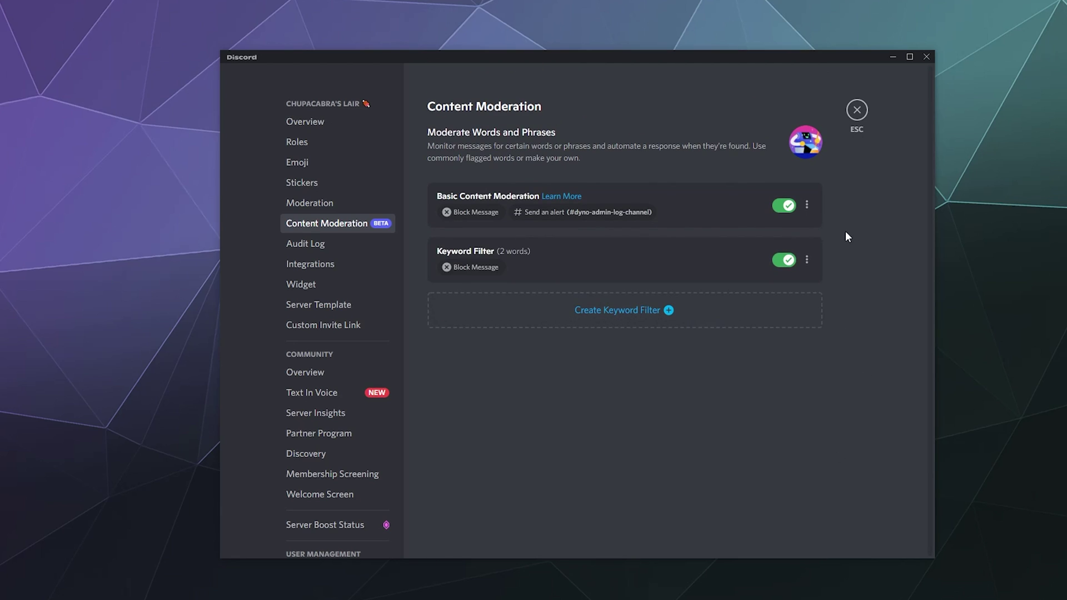
# Delete the "Keyword Filter" rule and confirm its removal
pyautogui.click(808, 261)
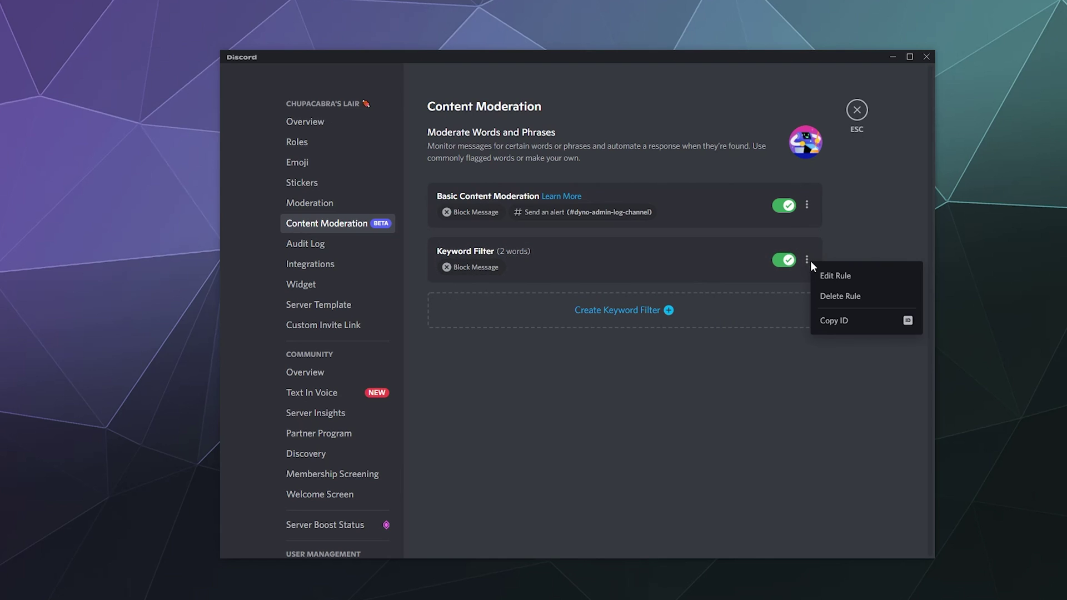
pyautogui.click(838, 299)
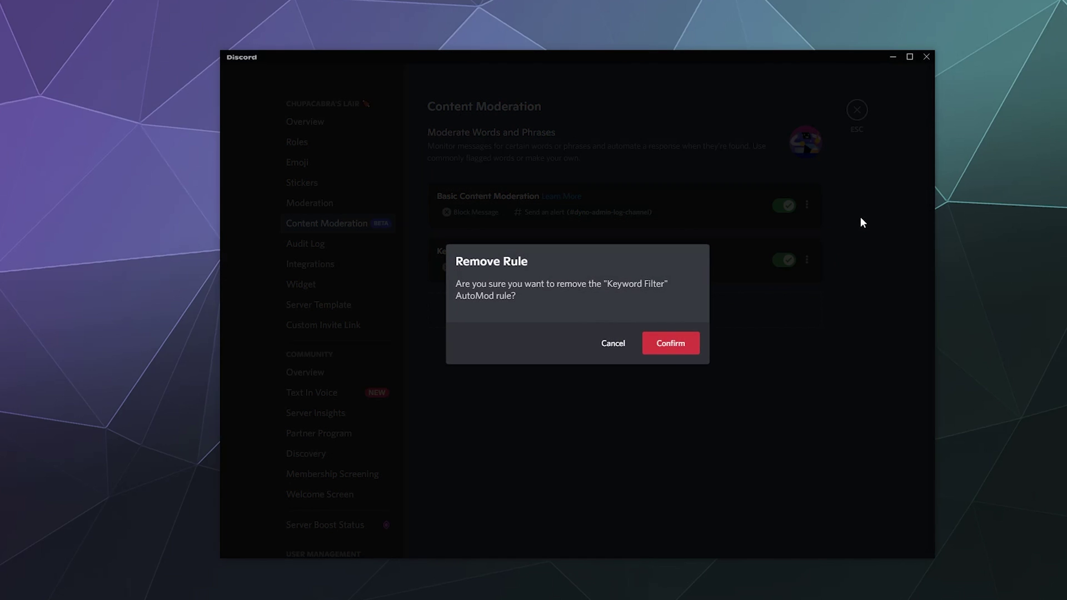
pyautogui.click(668, 347)
# Switch the Basic Content Moderation rule off and back on, and save the changes
pyautogui.click(794, 216)
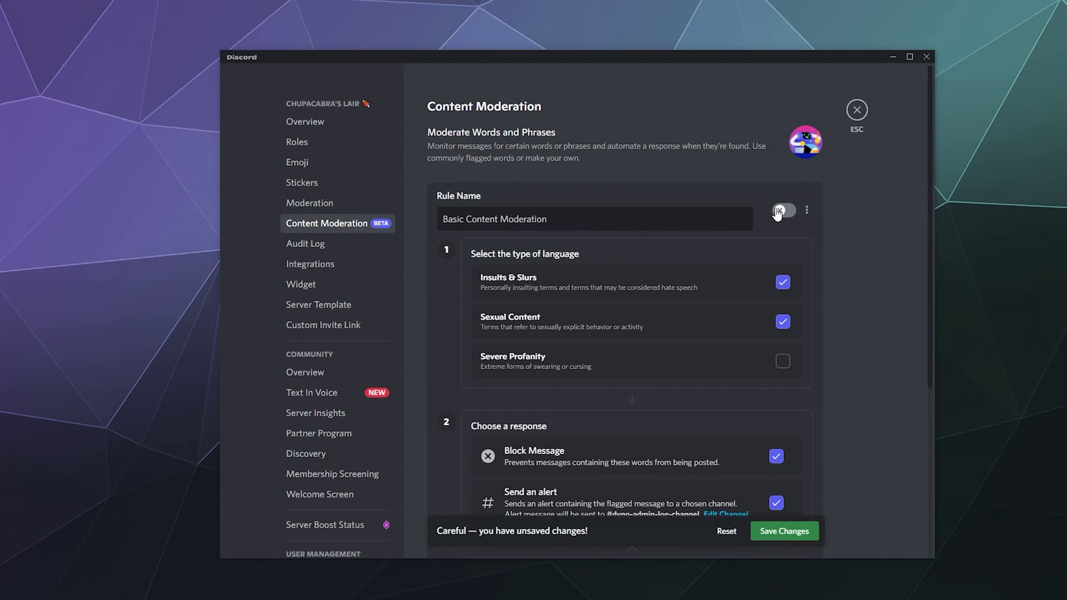
pyautogui.click(781, 212)
pyautogui.click(778, 533)
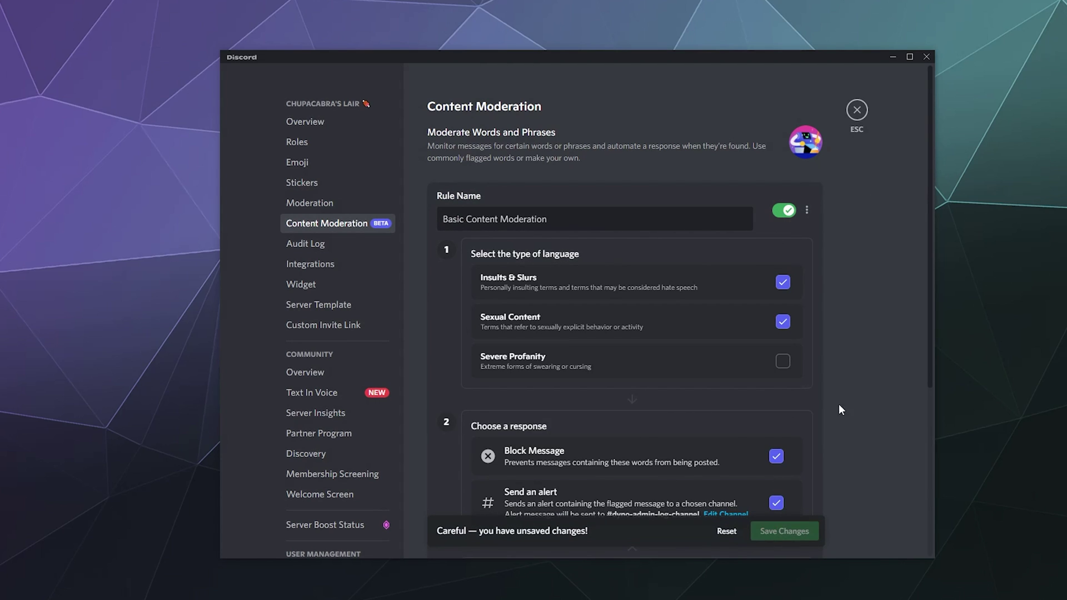